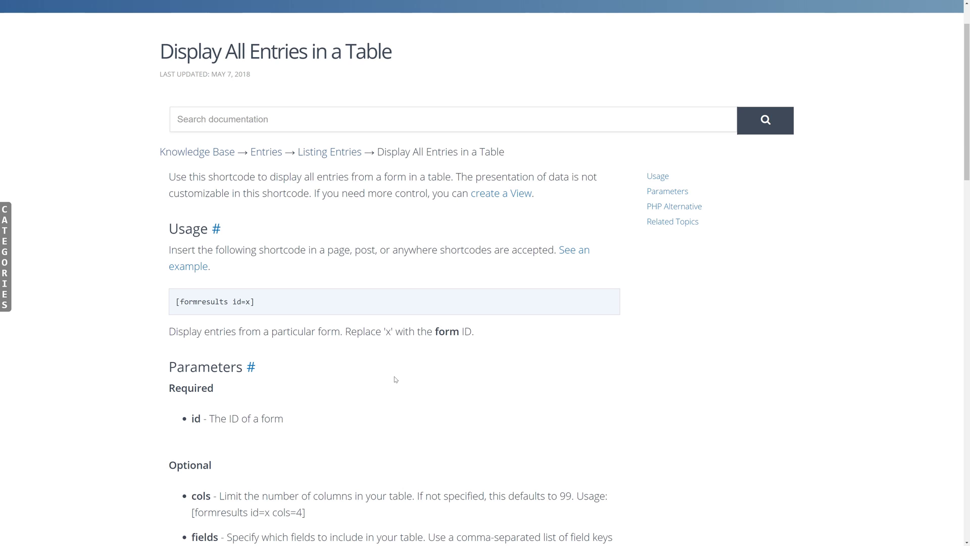
Scroll through the formresults Parameters section to review options like cols and fields.
{"action": "scroll", "coordinate": [377, 423], "scroll_direction": "down", "scroll_amount": 3}
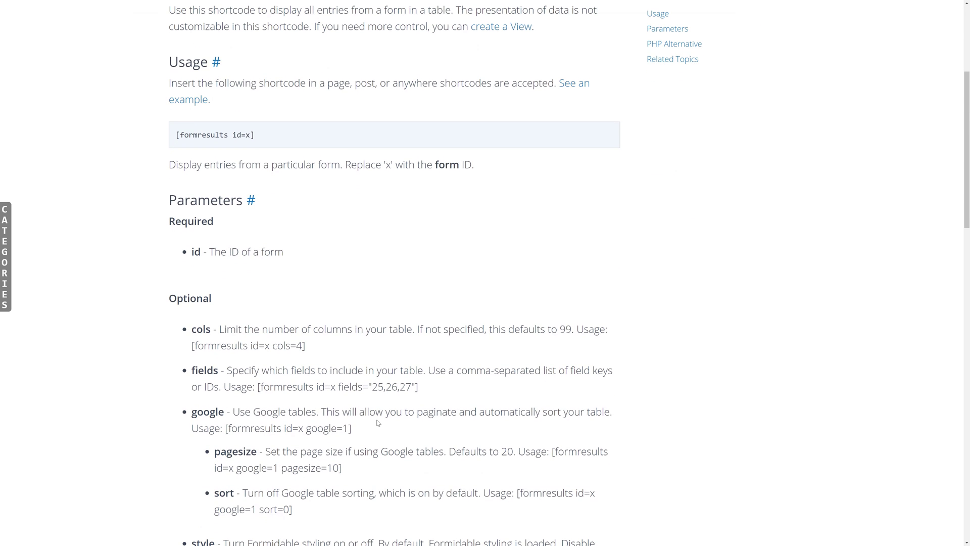
{"action": "scroll", "coordinate": [388, 405], "scroll_direction": "down", "scroll_amount": 2}
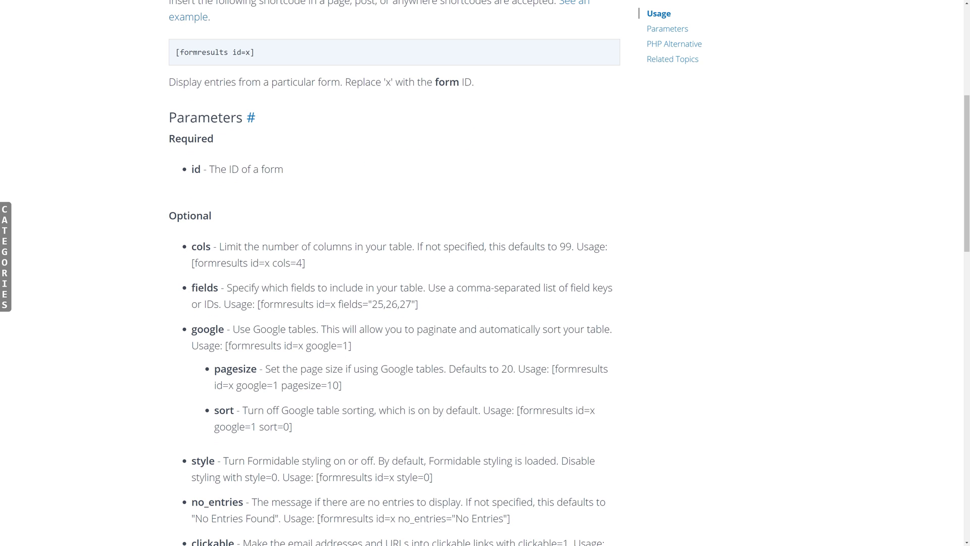
{"action": "scroll", "coordinate": [394, 273], "scroll_direction": "down", "scroll_amount": 2}
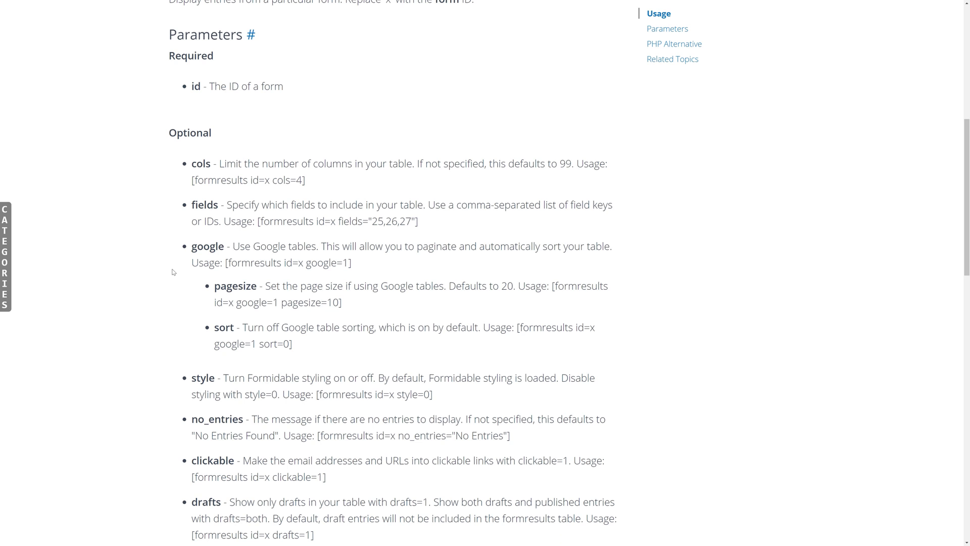
{"action": "scroll", "coordinate": [305, 358], "scroll_direction": "down", "scroll_amount": 4}
{"action": "scroll", "coordinate": [305, 358], "scroll_direction": "up", "scroll_amount": 2}
{"action": "scroll", "coordinate": [303, 356], "scroll_direction": "up", "scroll_amount": 9}
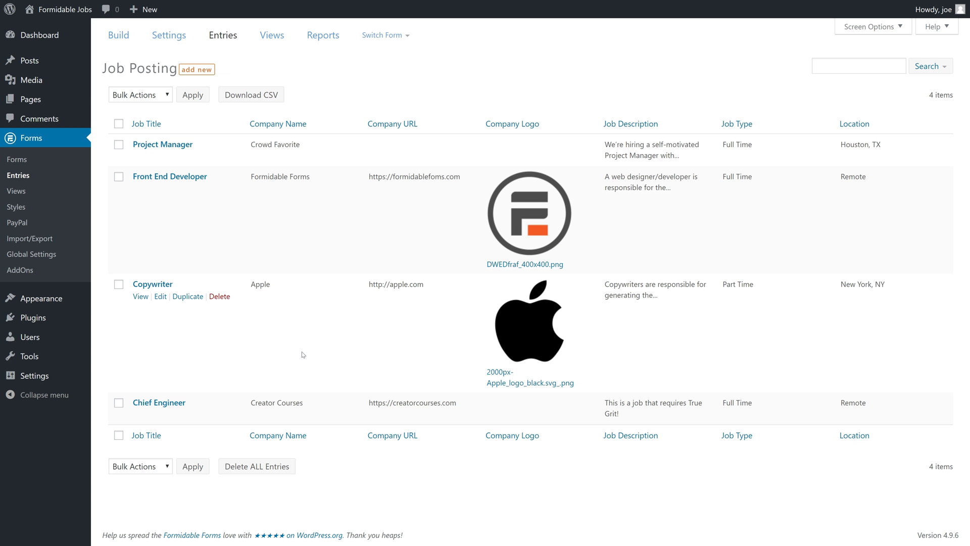
Paste the [formresults id=9] shortcode into the Jobs page in the Visual editor.
{"action": "left_click", "coordinate": [47, 103]}
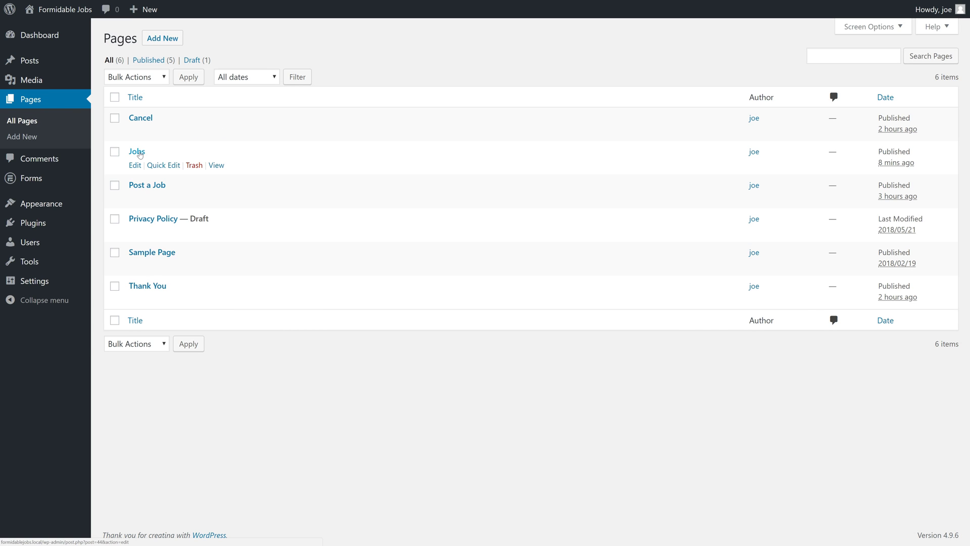
{"action": "left_click", "coordinate": [139, 152]}
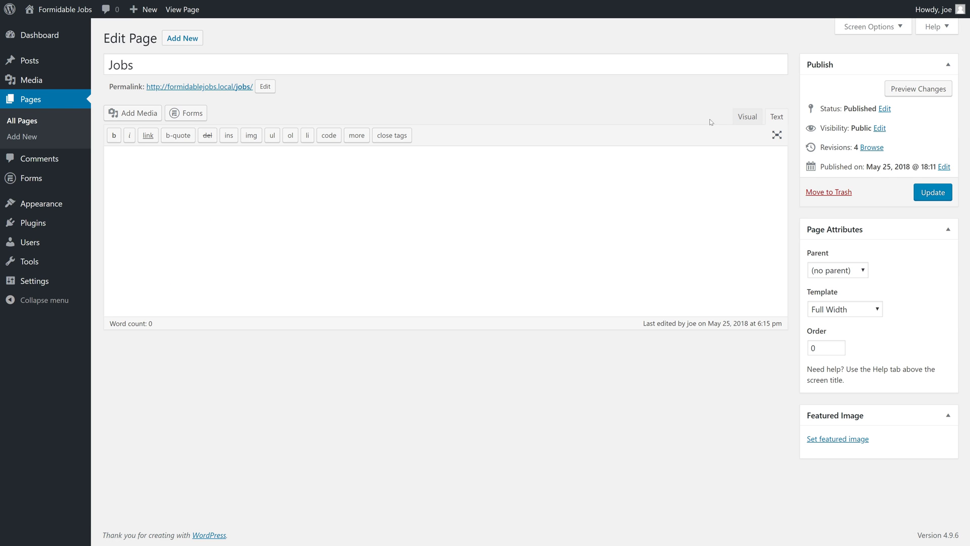
{"action": "left_click", "coordinate": [738, 116]}
{"action": "type", "text": "[formresults id=9]"}
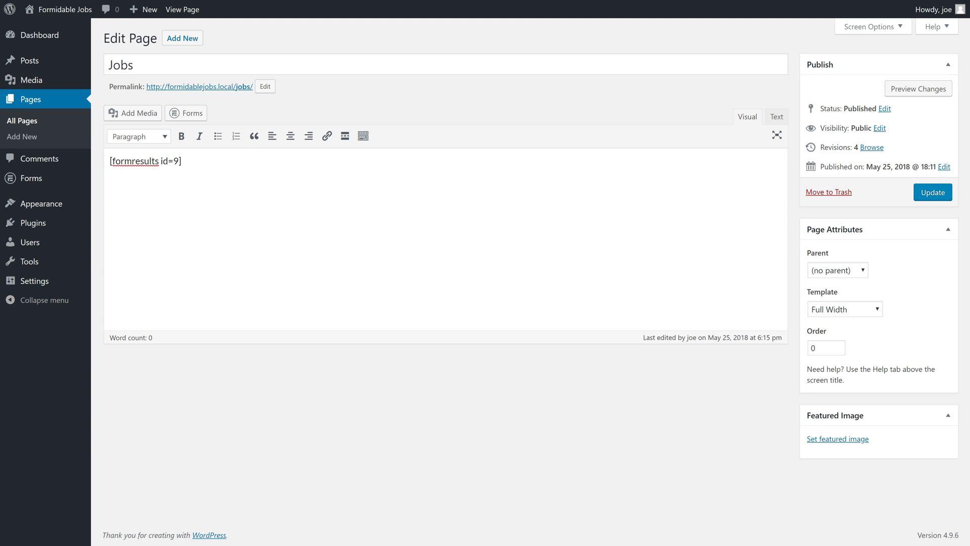
{"action": "key", "text": "ctrl+a"}
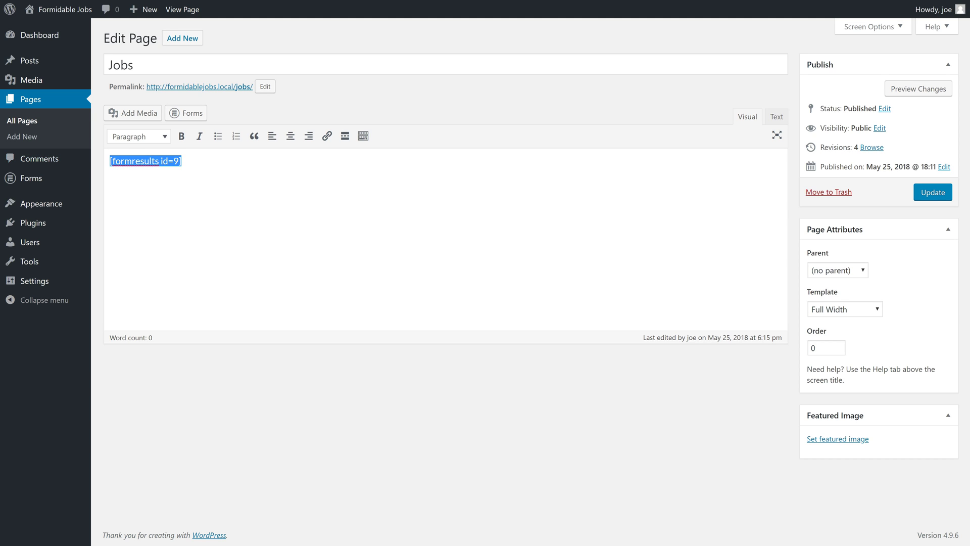
{"action": "key", "text": "Right"}
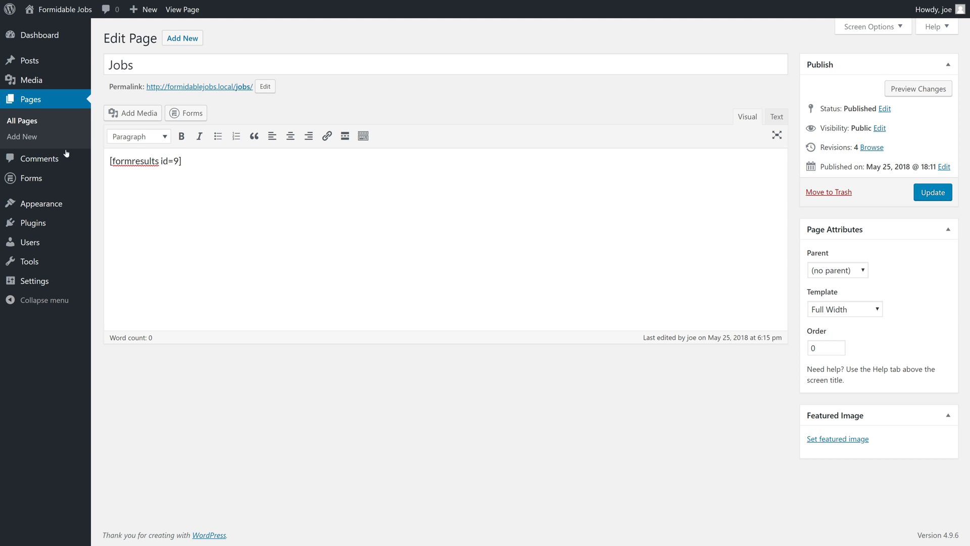
Confirm the form ID 9 under Forms, update the Jobs page and view it.
{"action": "mouse_move", "coordinate": [40, 182]}
{"action": "left_click", "coordinate": [129, 180]}
{"action": "left_click", "coordinate": [930, 194]}
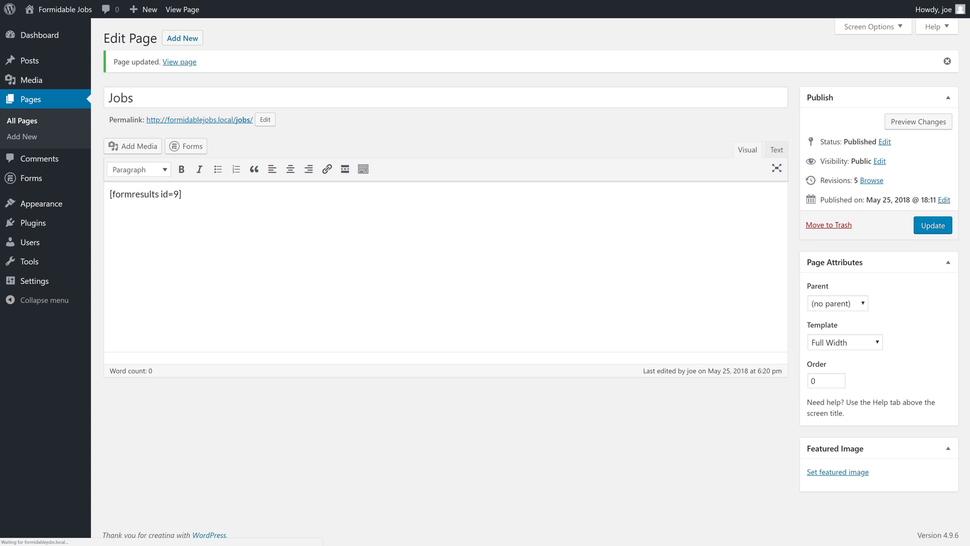
{"action": "left_click", "coordinate": [180, 66]}
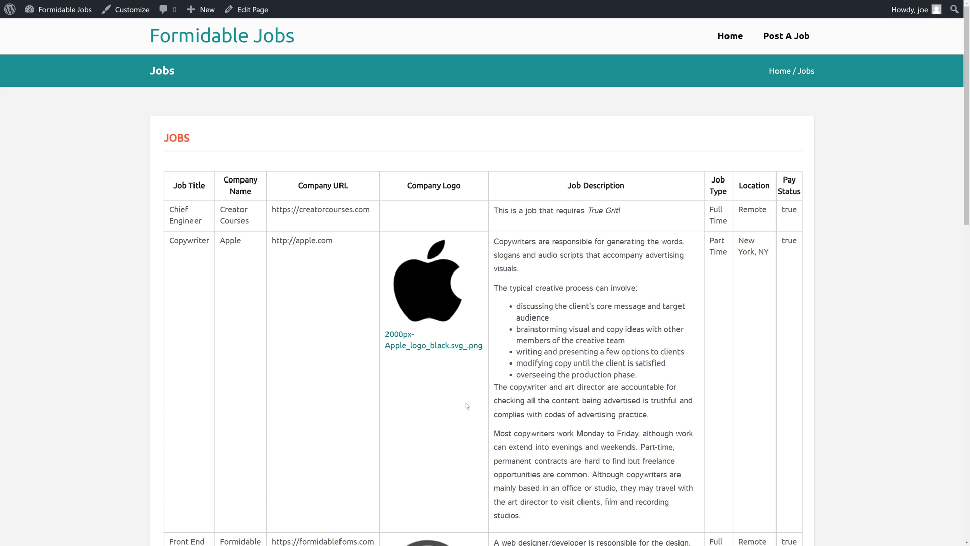
Scroll through the live Jobs page's table listing every job entry.
{"action": "scroll", "coordinate": [466, 402], "scroll_direction": "down", "scroll_amount": 2}
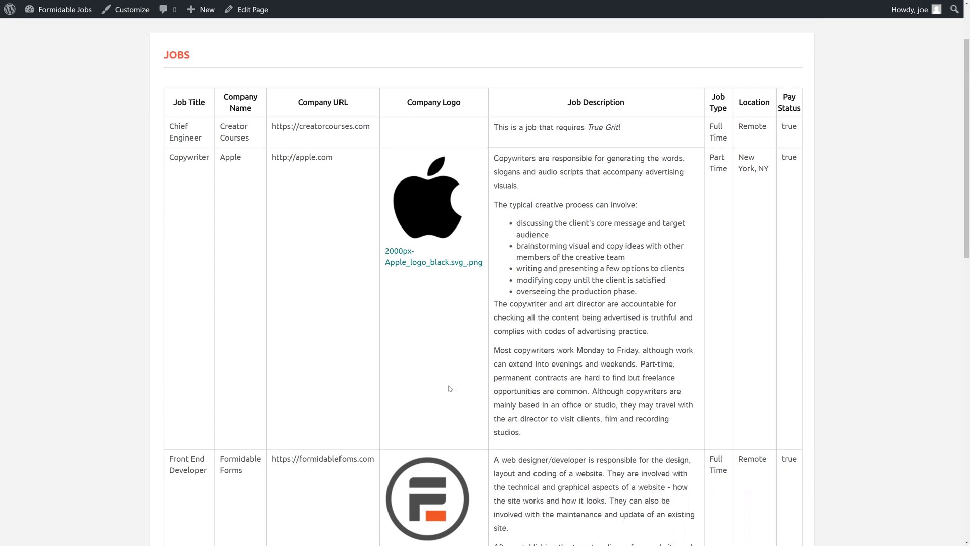
{"action": "scroll", "coordinate": [448, 389], "scroll_direction": "down", "scroll_amount": 2}
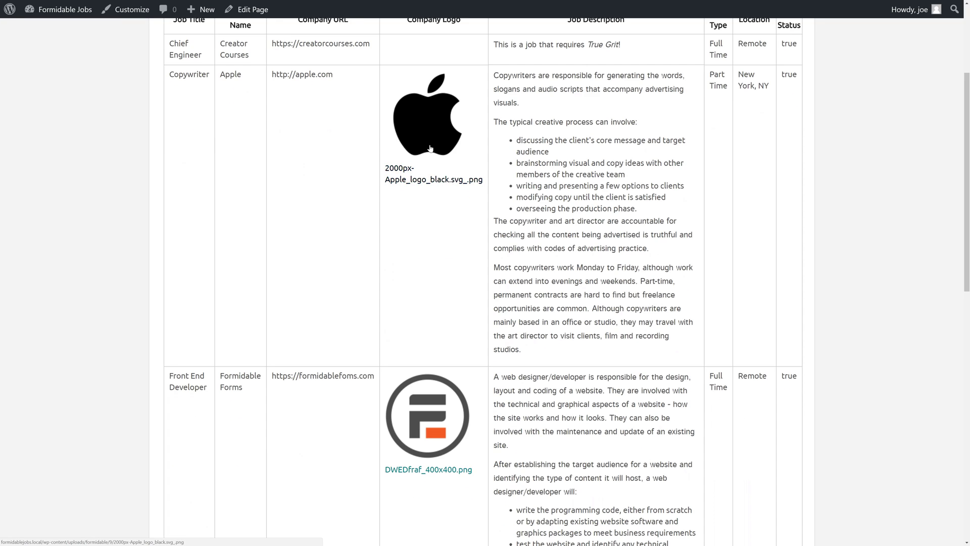
{"action": "scroll", "coordinate": [421, 429], "scroll_direction": "down", "scroll_amount": 5}
{"action": "scroll", "coordinate": [420, 429], "scroll_direction": "down", "scroll_amount": 6}
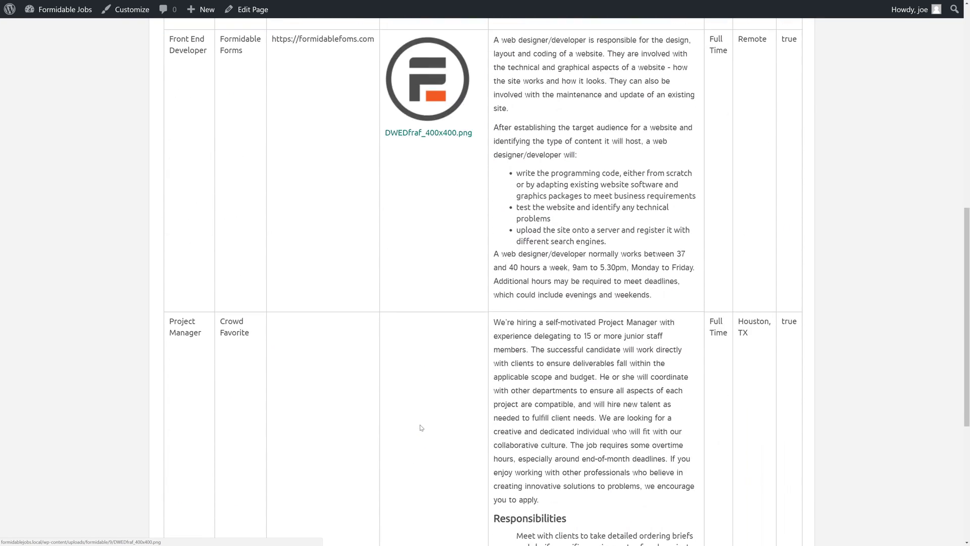
{"action": "scroll", "coordinate": [421, 428], "scroll_direction": "up", "scroll_amount": 15}
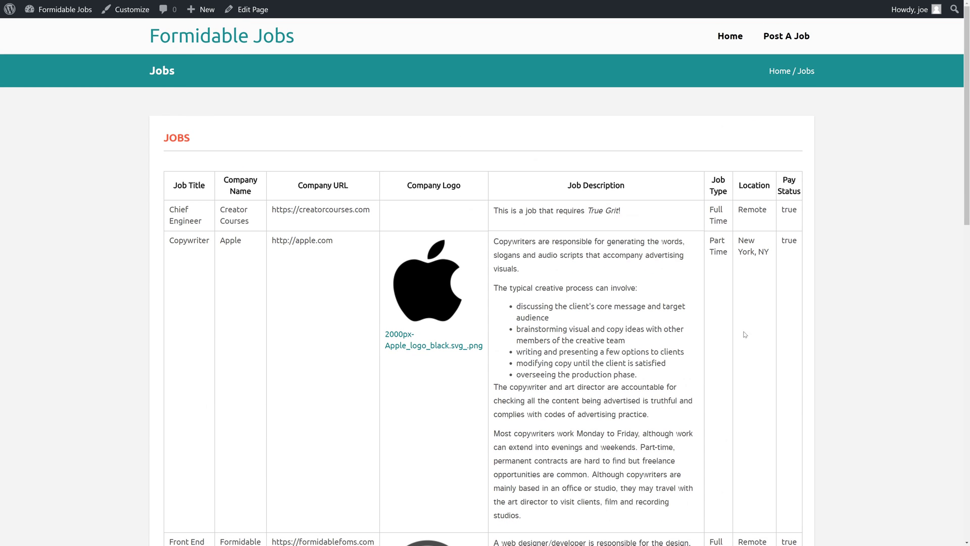
{"action": "scroll", "coordinate": [794, 273], "scroll_direction": "down", "scroll_amount": 1}
{"action": "scroll", "coordinate": [796, 274], "scroll_direction": "down", "scroll_amount": 14}
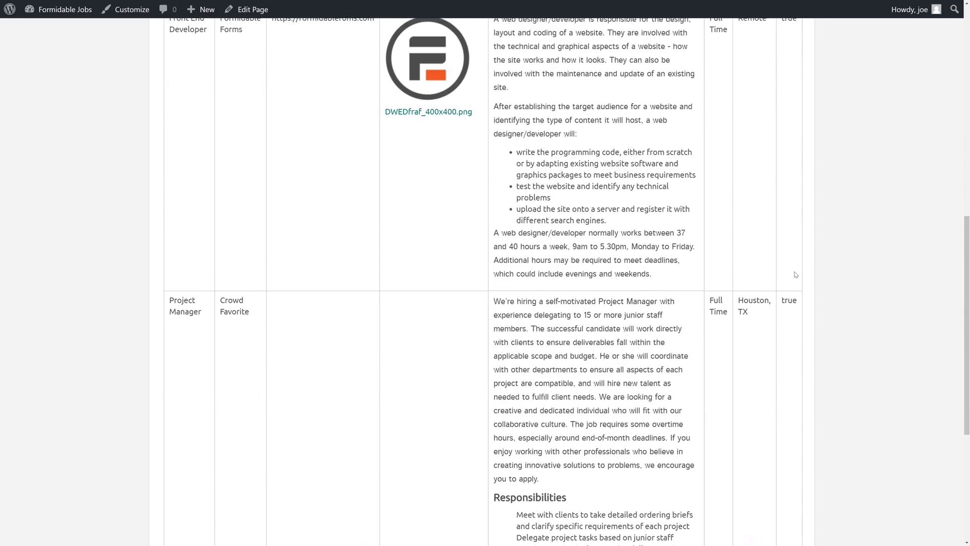
{"action": "scroll", "coordinate": [796, 275], "scroll_direction": "up", "scroll_amount": 15}
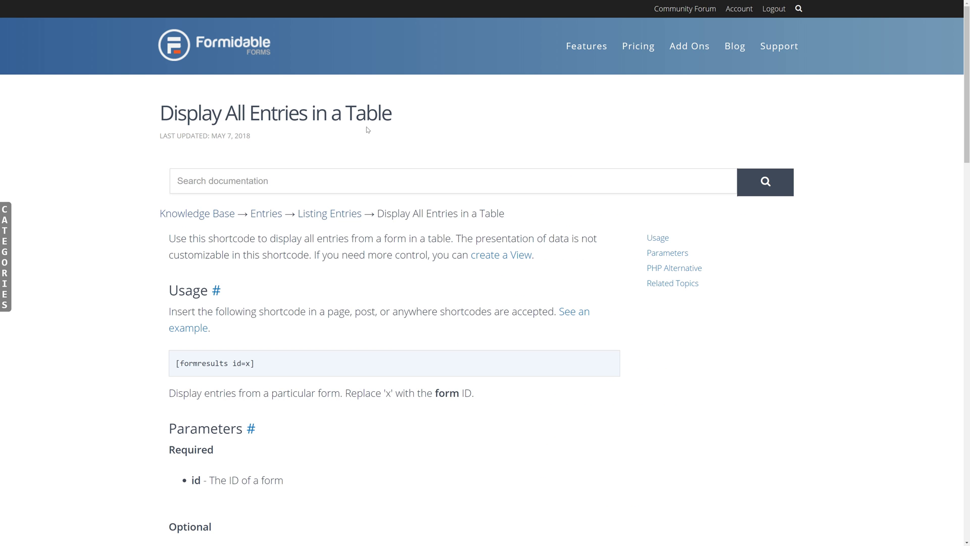
Highlight the [formresults id=x fields="25,26,27"] usage example in the docs.
{"action": "scroll", "coordinate": [294, 301], "scroll_direction": "down", "scroll_amount": 7}
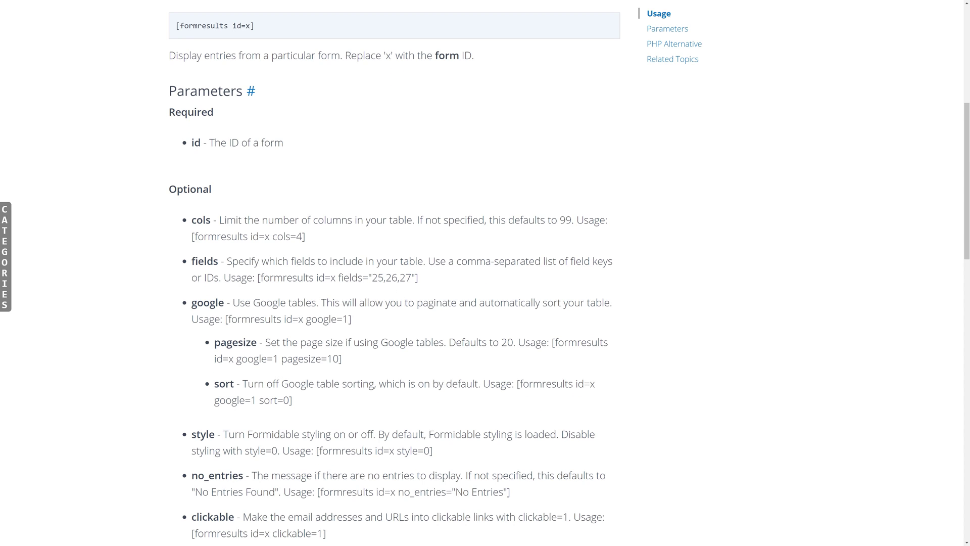
{"action": "left_click_drag", "start_coordinate": [338, 277], "coordinate": [414, 277]}
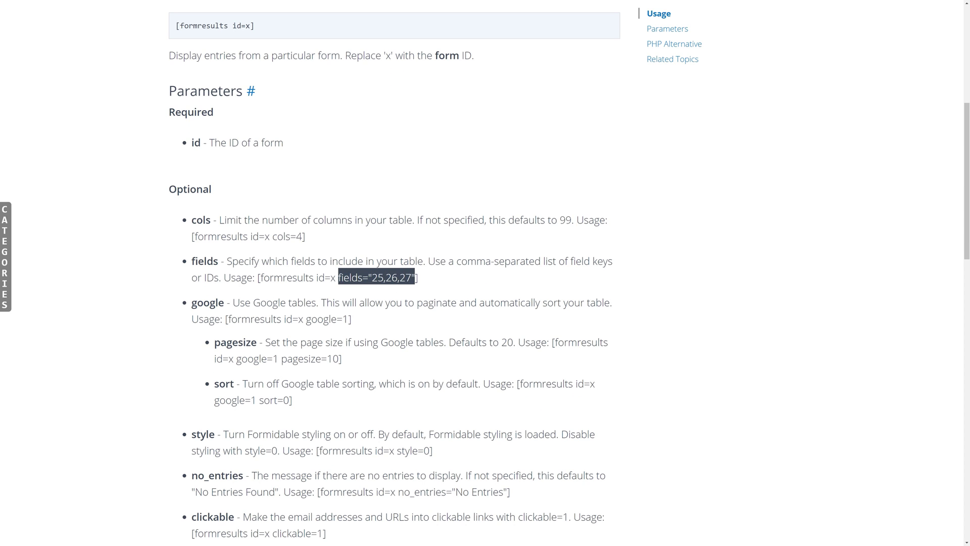
{"action": "left_click", "coordinate": [424, 281]}
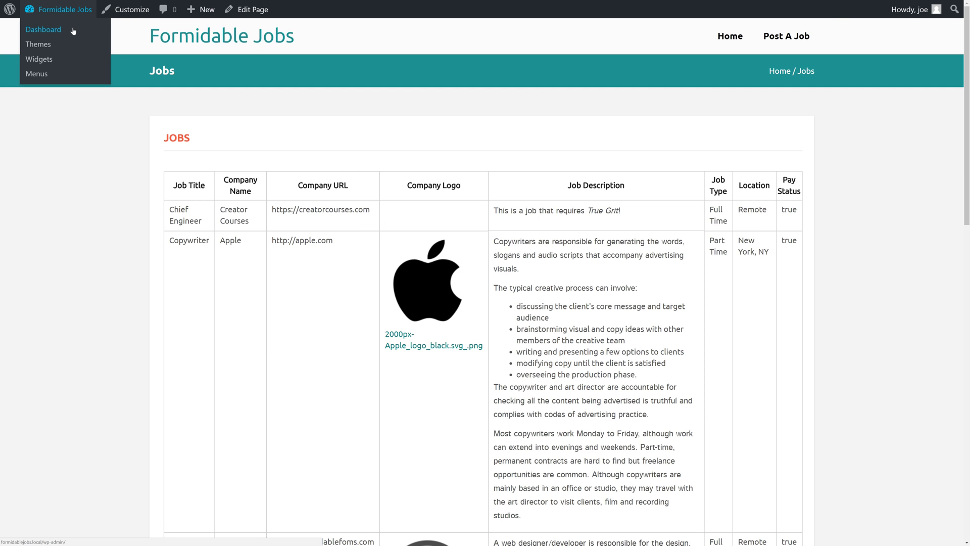
Open the Job Posting form in the Formidable form builder.
{"action": "left_click", "coordinate": [71, 28]}
{"action": "mouse_move", "coordinate": [27, 117]}
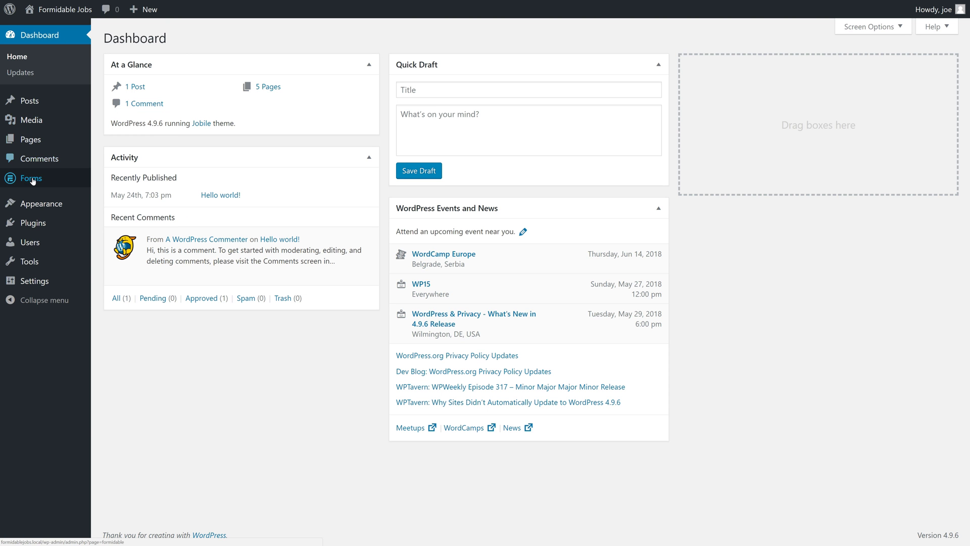
{"action": "mouse_move", "coordinate": [32, 180]}
{"action": "left_click", "coordinate": [109, 178]}
{"action": "left_click", "coordinate": [183, 132]}
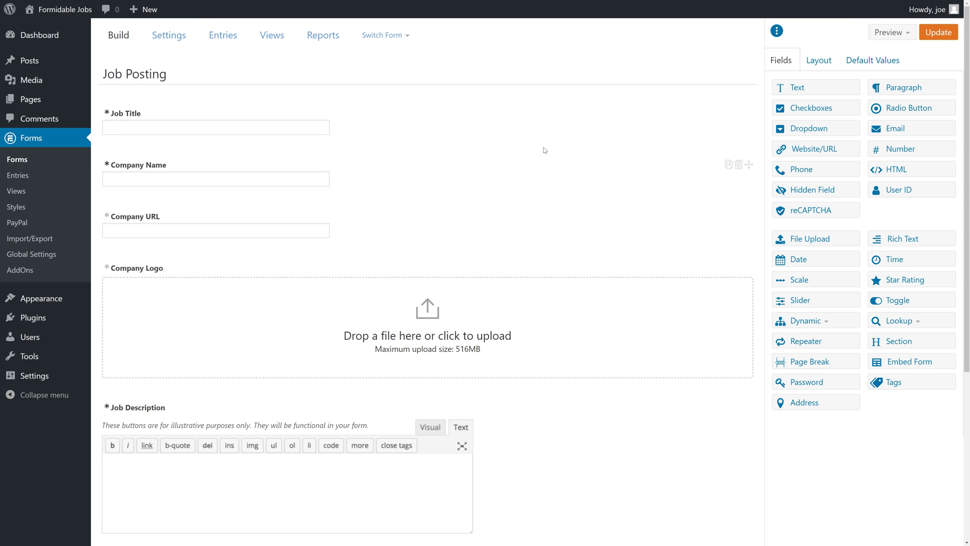
Check the Job Title field's key, job-title, then go to the Pages list.
{"action": "left_click", "coordinate": [406, 131]}
{"action": "left_click", "coordinate": [367, 173]}
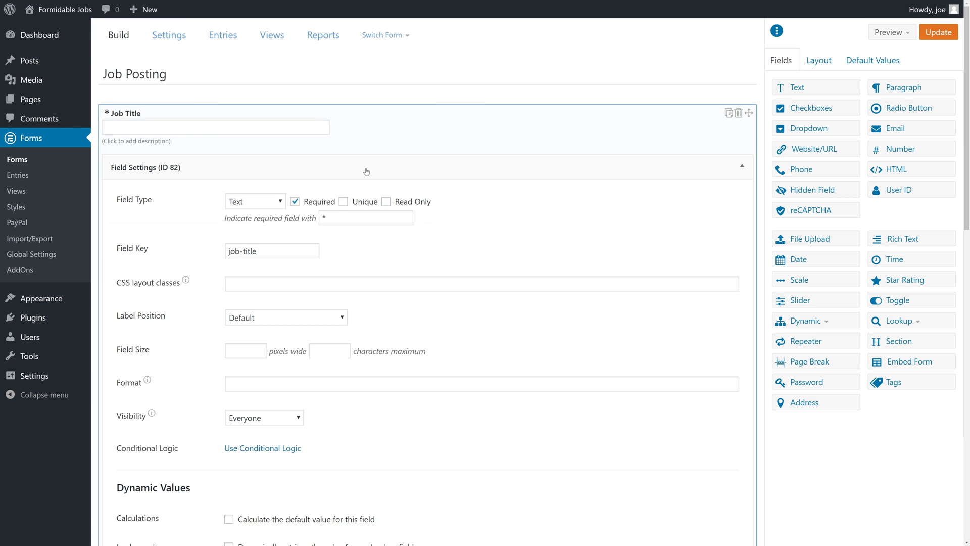
{"action": "left_click_drag", "start_coordinate": [257, 252], "coordinate": [225, 252]}
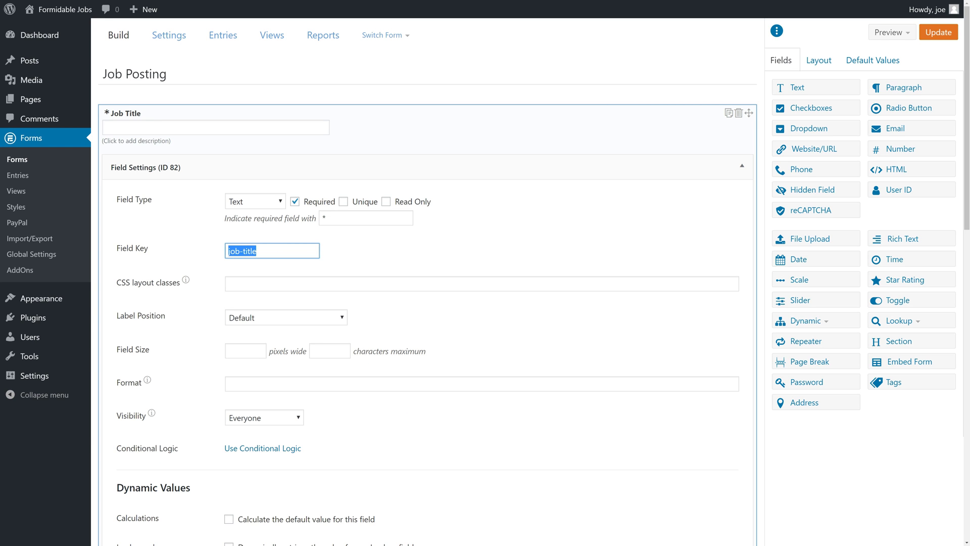
{"action": "left_click", "coordinate": [256, 251]}
{"action": "left_click", "coordinate": [371, 163]}
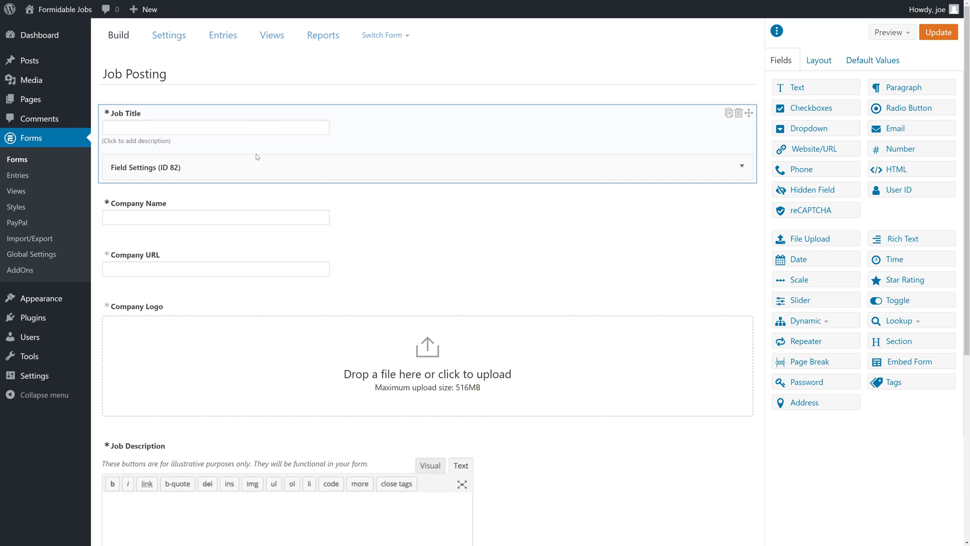
{"action": "mouse_move", "coordinate": [38, 104]}
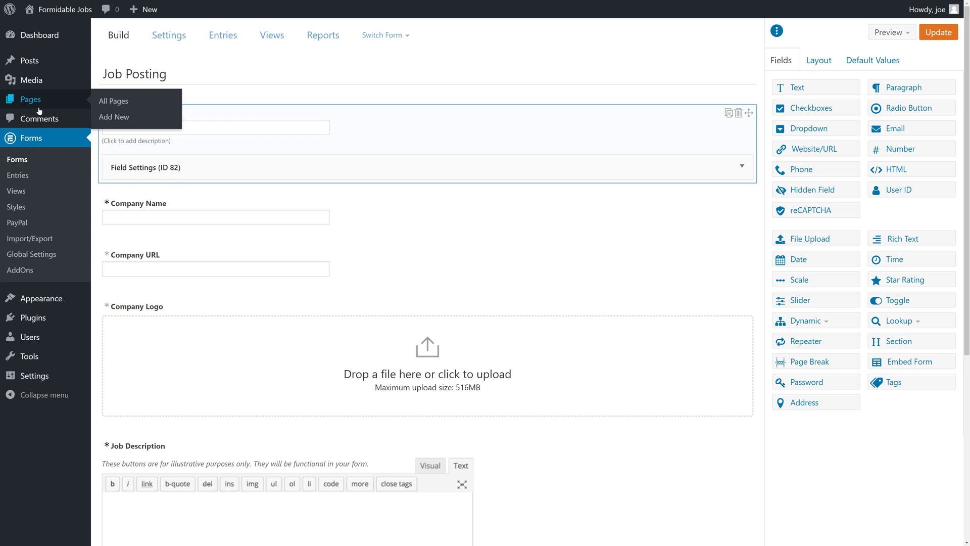
{"action": "left_click", "coordinate": [39, 104]}
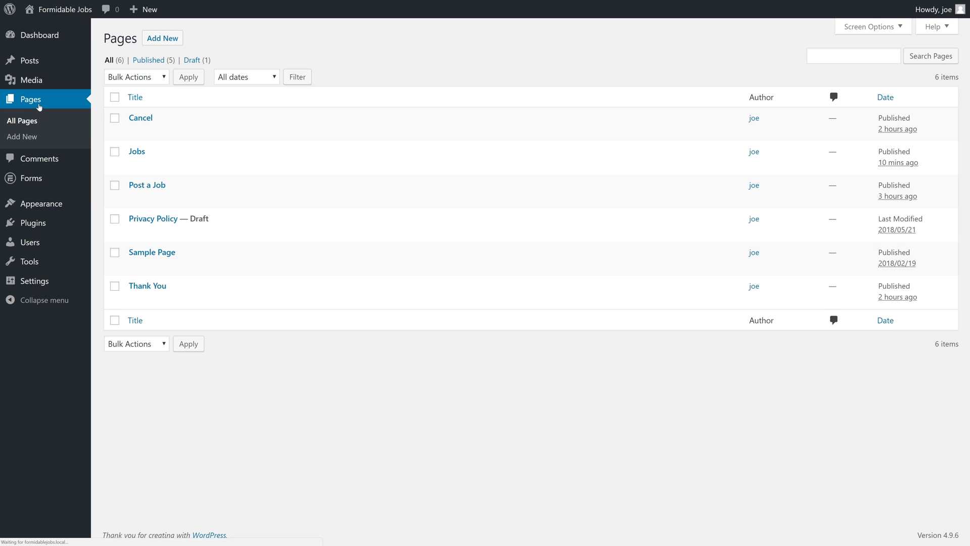
Add fields="job-title,job-description,company-name,job-type,location" to the Jobs shortcode, update, and view.
{"action": "left_click", "coordinate": [136, 151]}
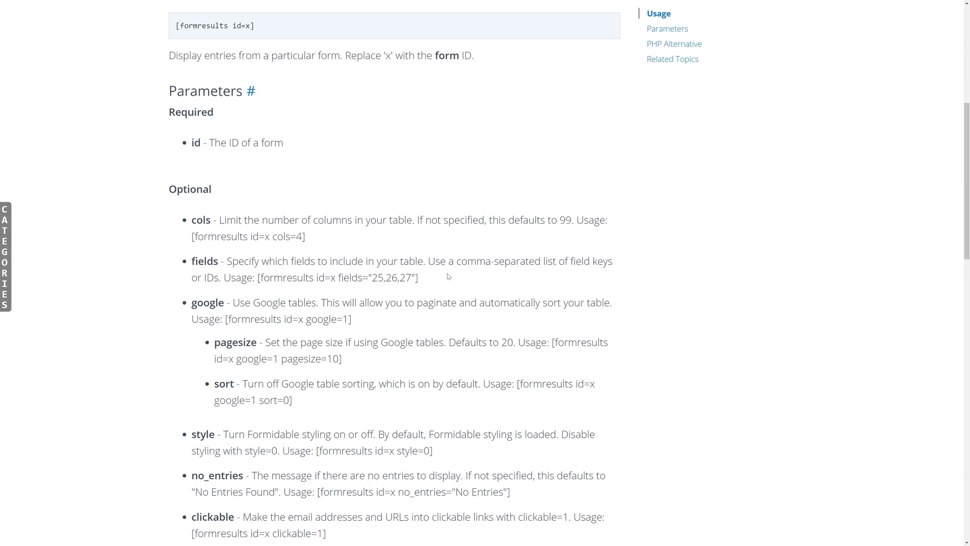
{"action": "left_click_drag", "start_coordinate": [371, 278], "coordinate": [412, 278]}
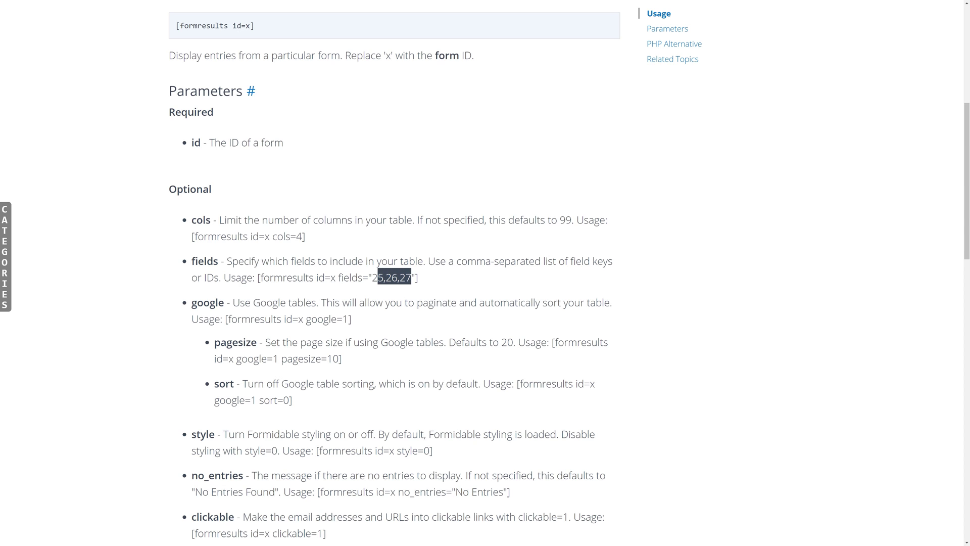
{"action": "left_click", "coordinate": [419, 284]}
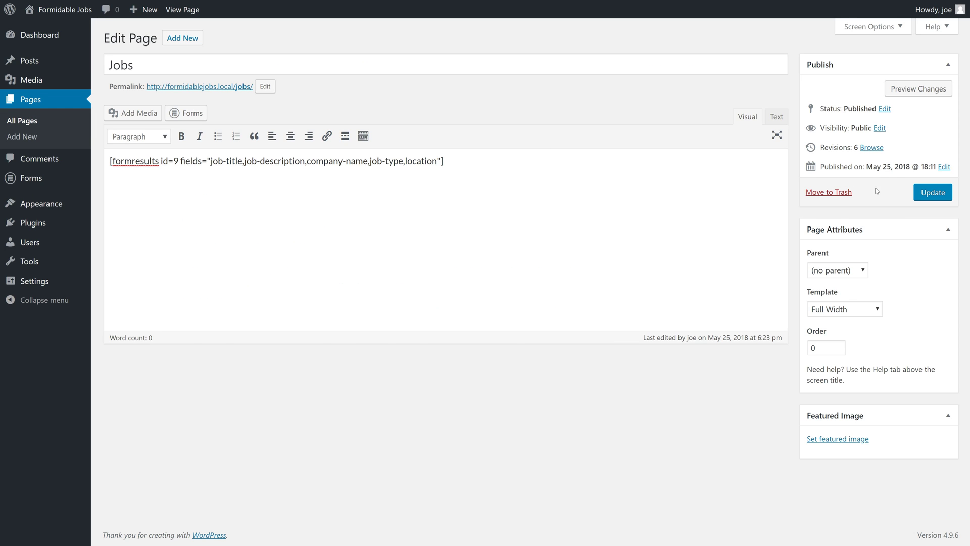
{"action": "left_click", "coordinate": [944, 191]}
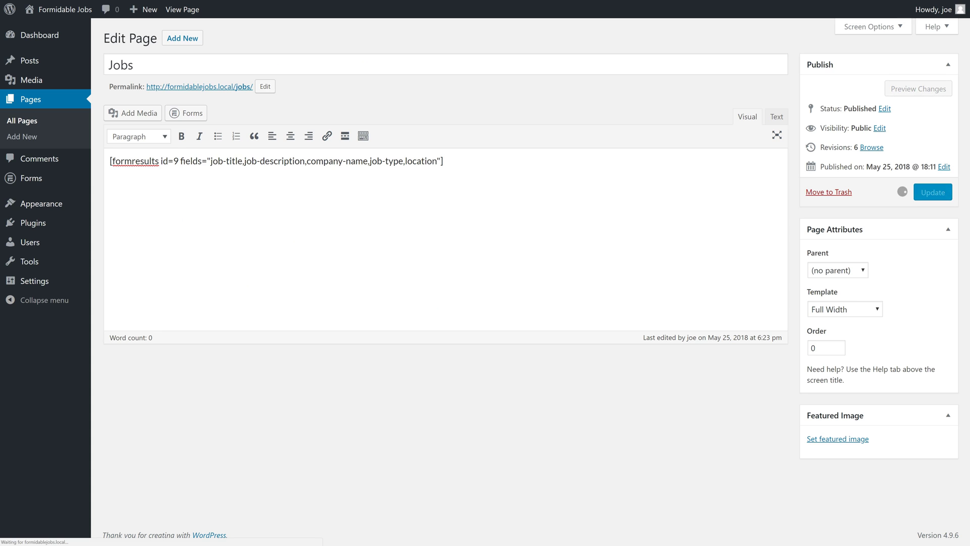
{"action": "left_click", "coordinate": [180, 65]}
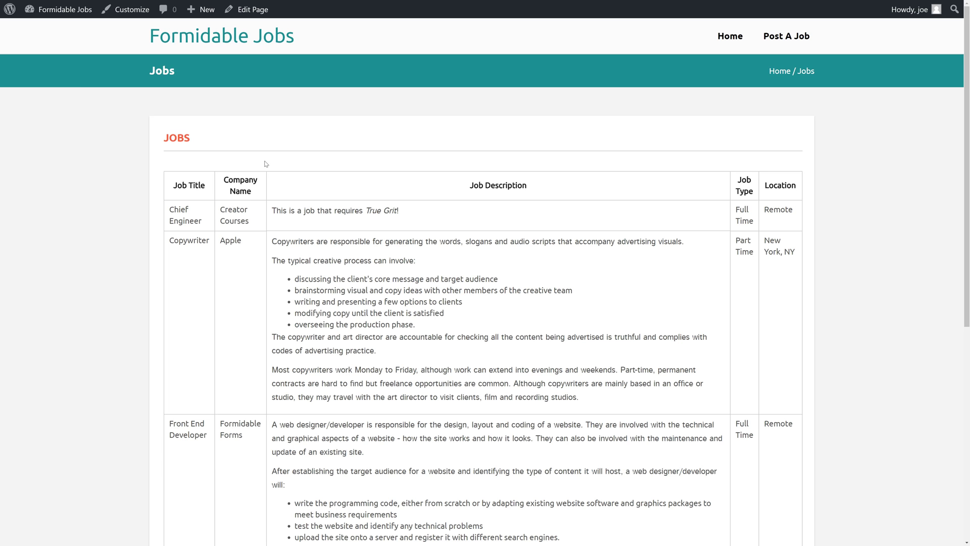
{"action": "scroll", "coordinate": [558, 349], "scroll_direction": "down", "scroll_amount": 8}
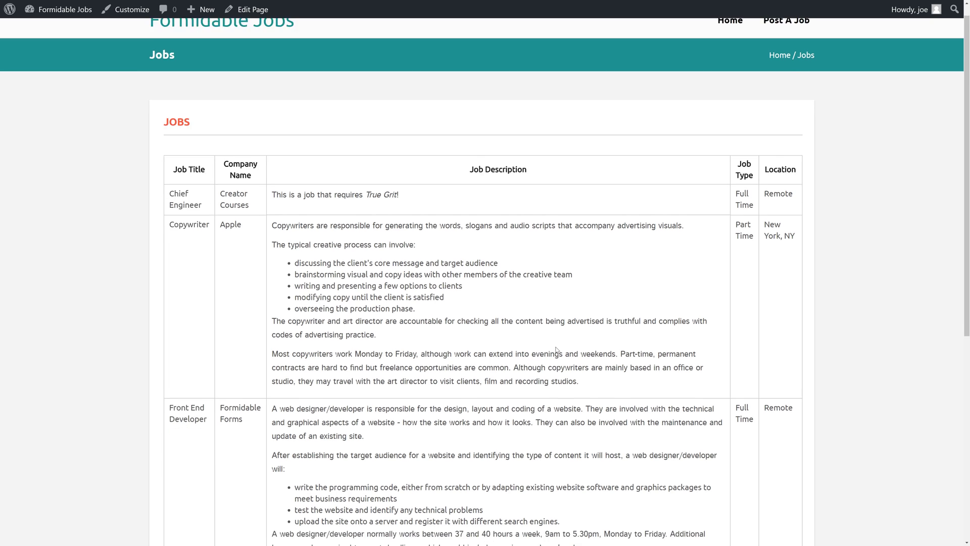
{"action": "scroll", "coordinate": [557, 349], "scroll_direction": "up", "scroll_amount": 8}
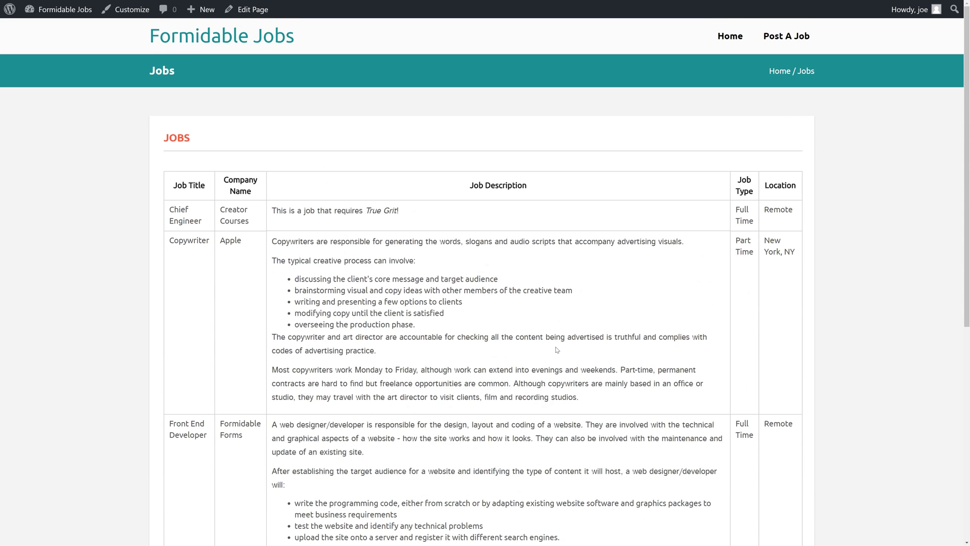